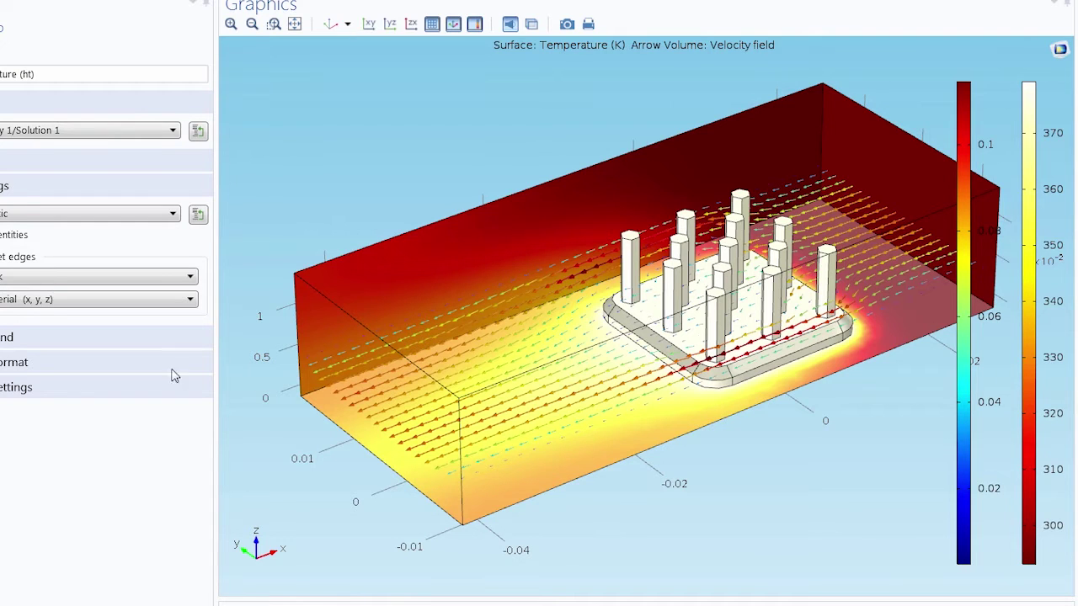
Delete Arrow Volume 1 under Temperature (ht), leaving only the Surface 1 temperature plot.
scroll(628, 290, up, 2)
scroll(628, 291, up, 3)
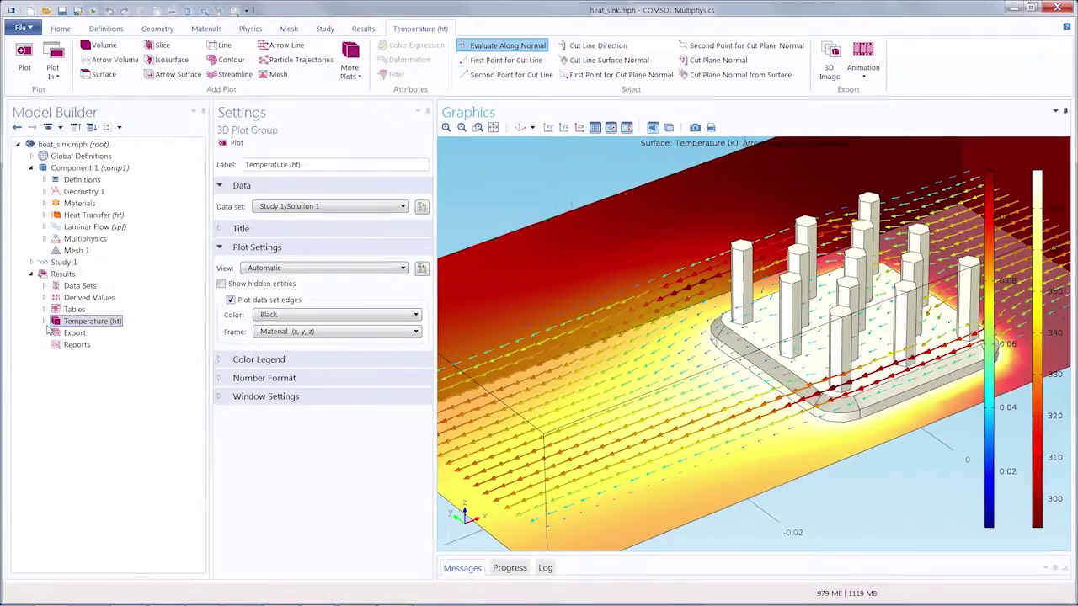
click(43, 322)
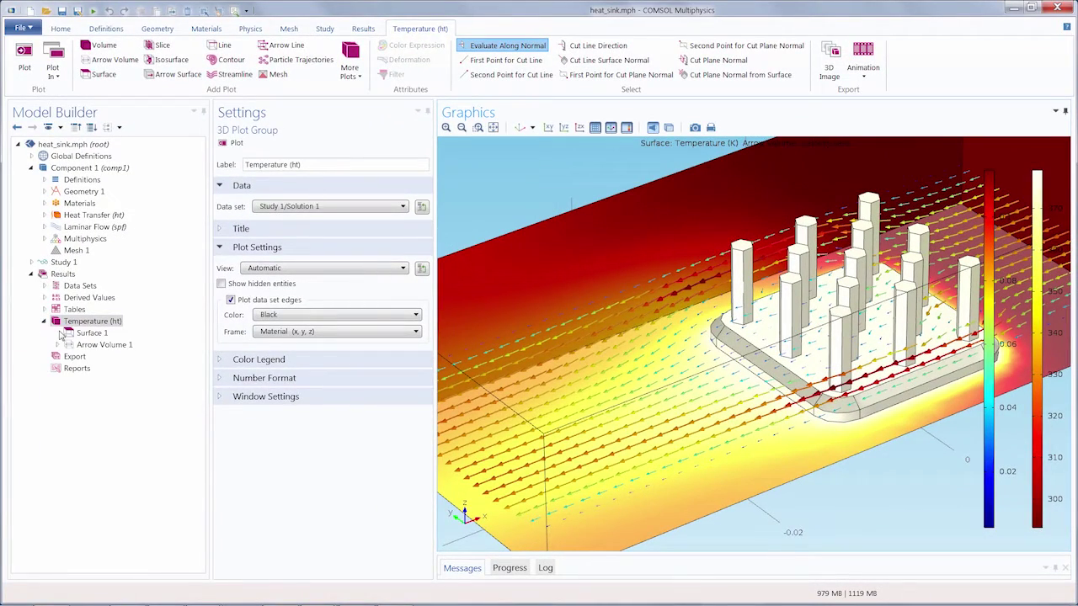
click(84, 346)
right_click(84, 347)
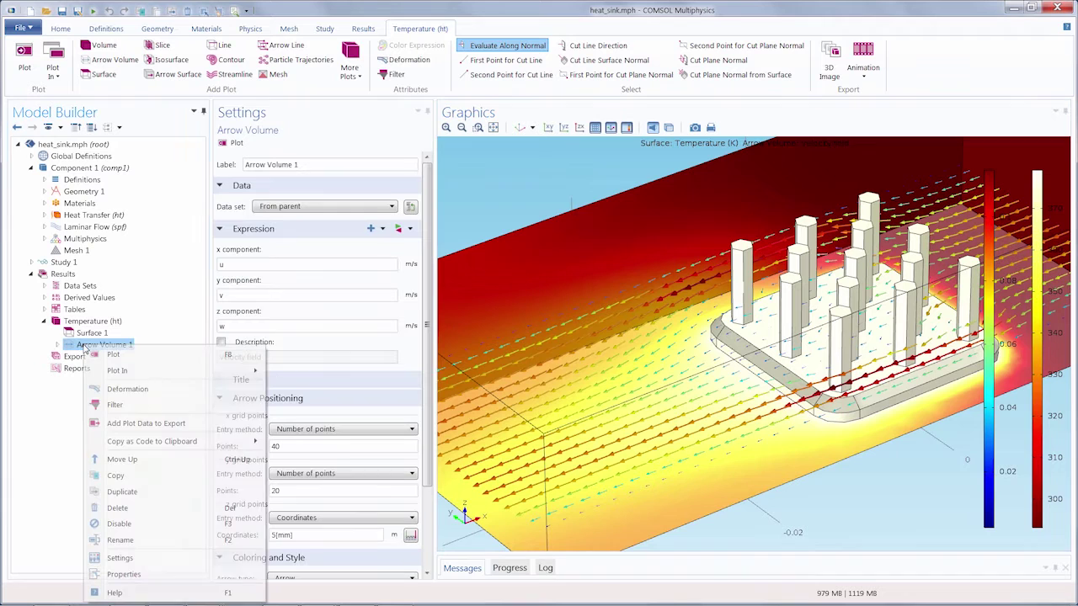
click(118, 509)
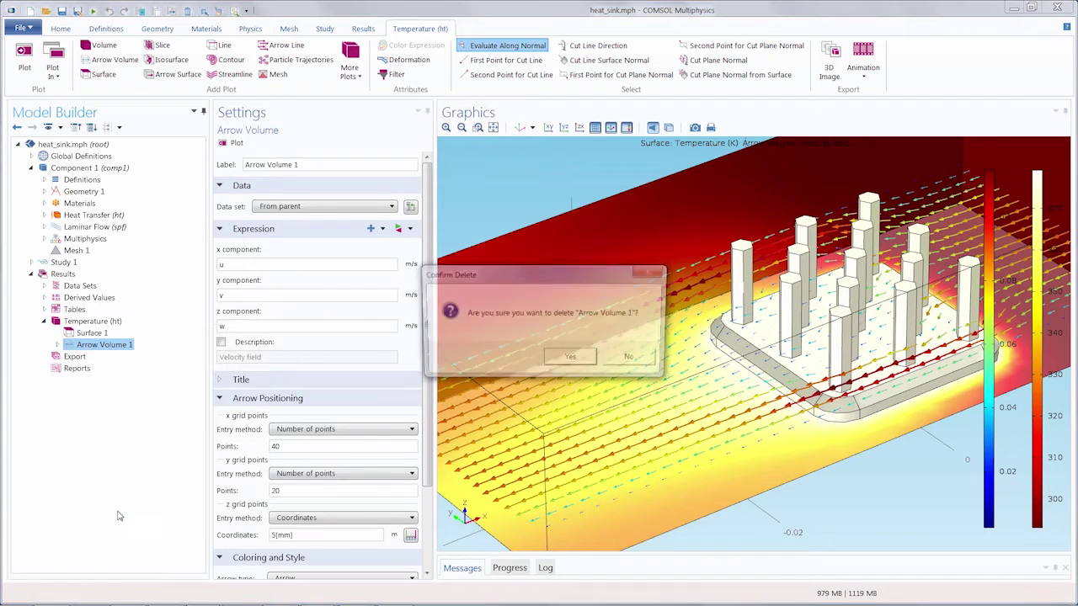
click(563, 358)
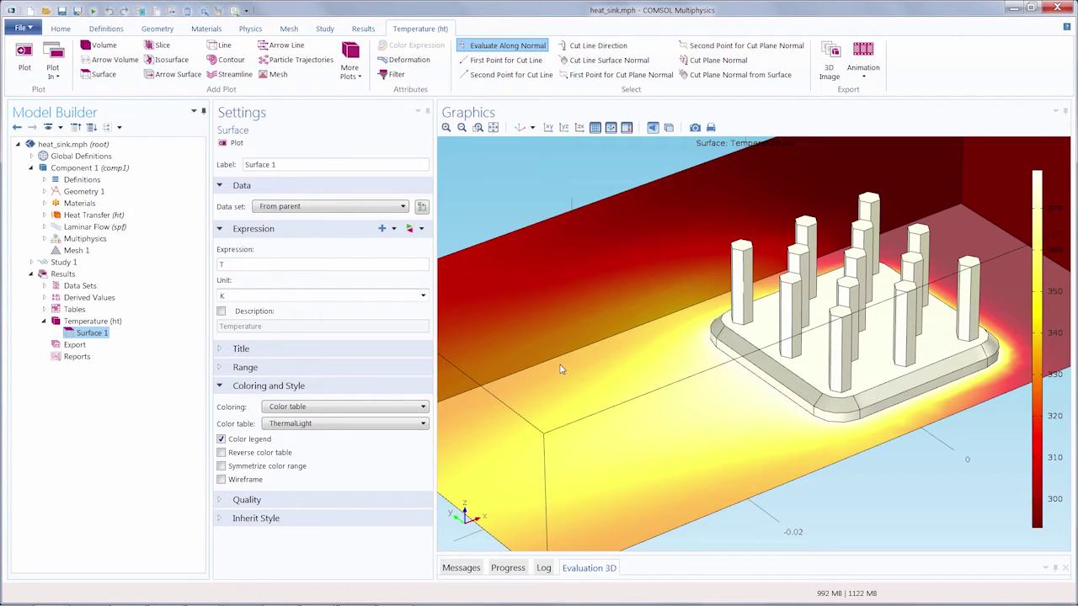
Add a new Arrow Volume 1 to Temperature (ht), plotting total heat flux by default.
click(363, 29)
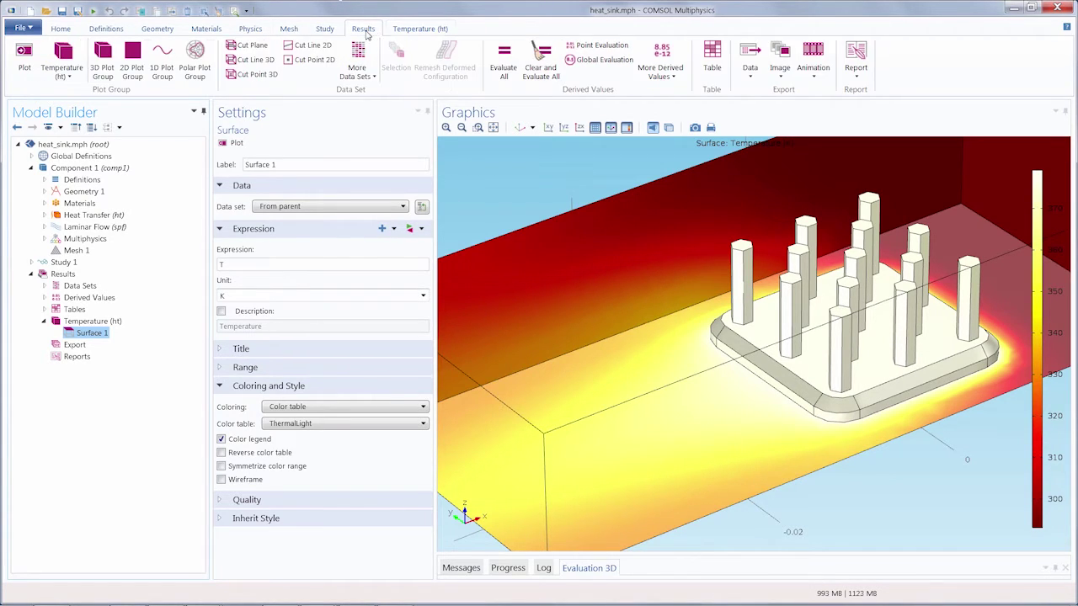
click(413, 30)
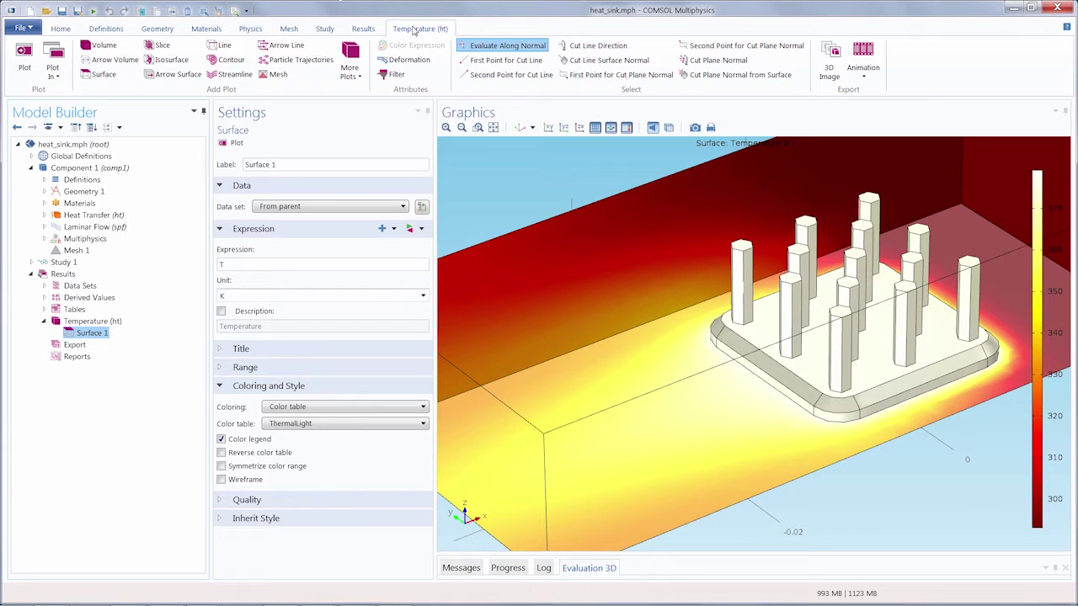
click(107, 60)
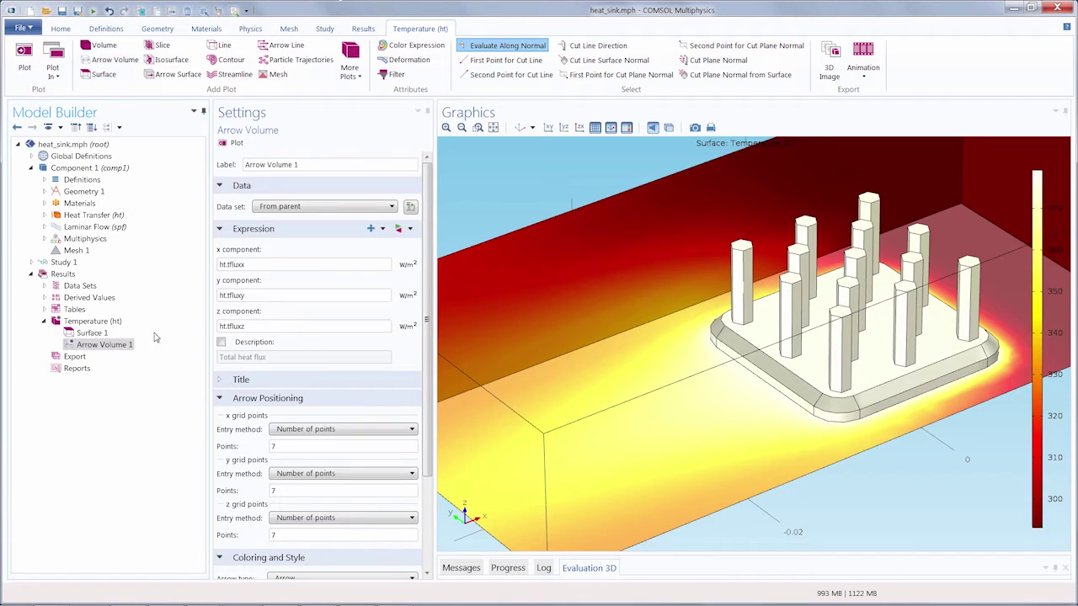
click(103, 343)
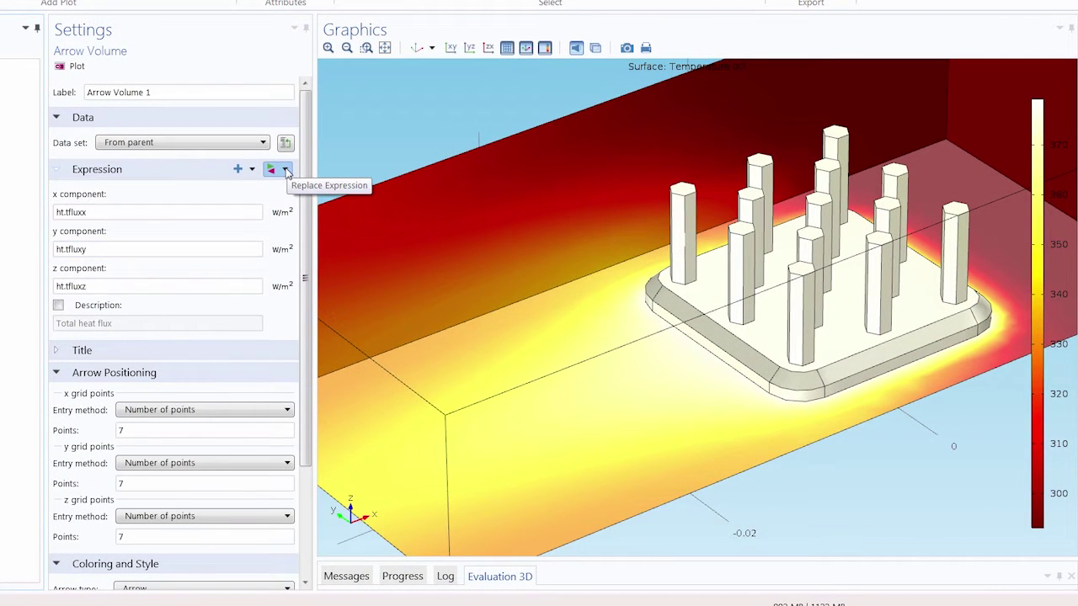
Set Arrow Volume 1 to the Laminar Flow velocity field u, v, w and replot.
click(287, 171)
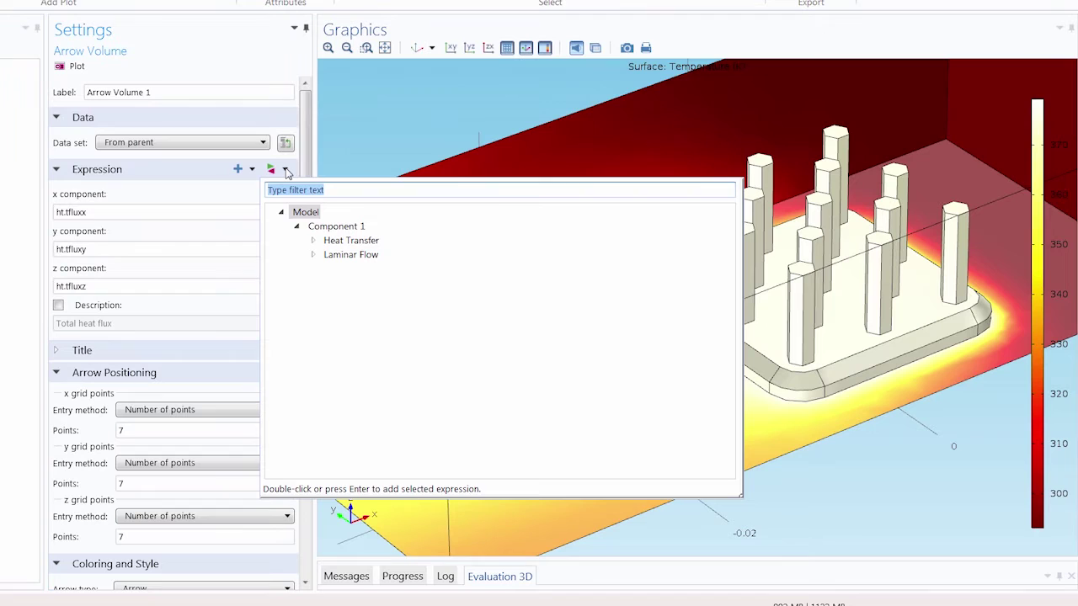
click(313, 256)
click(370, 297)
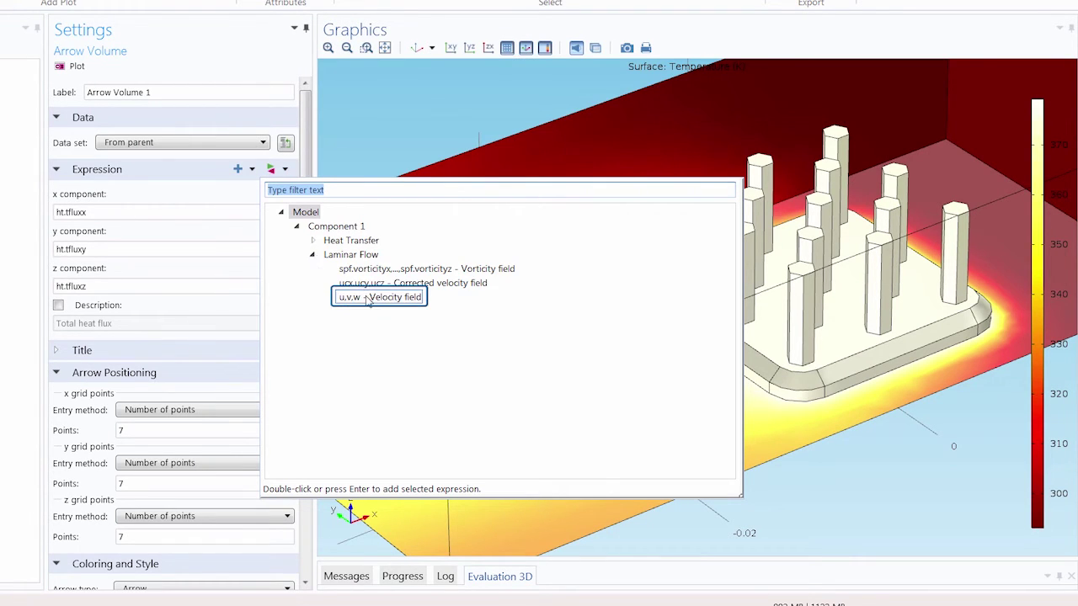
double_click(368, 298)
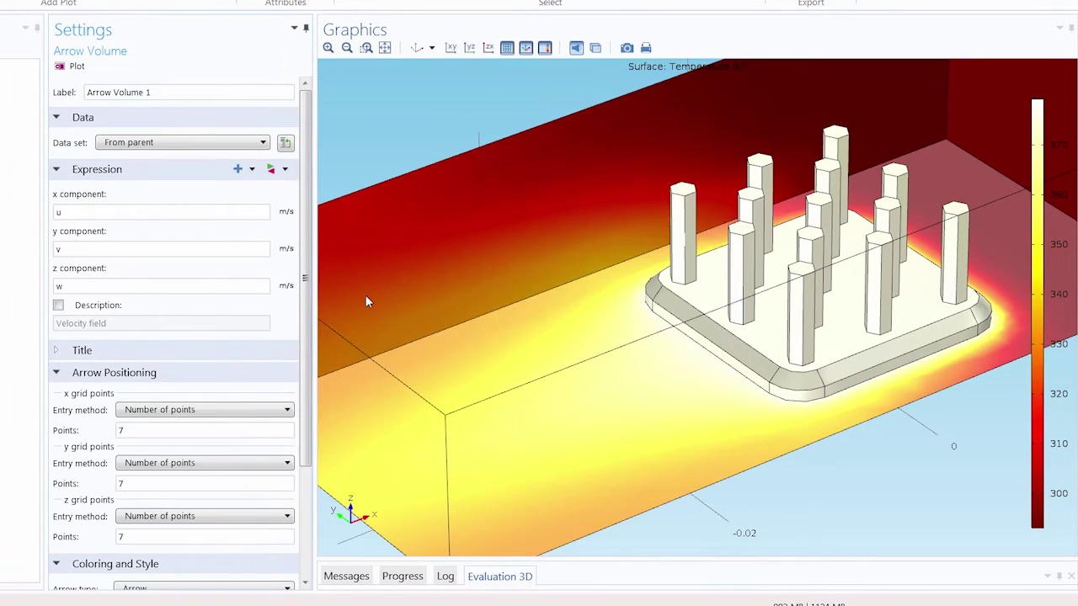
click(75, 65)
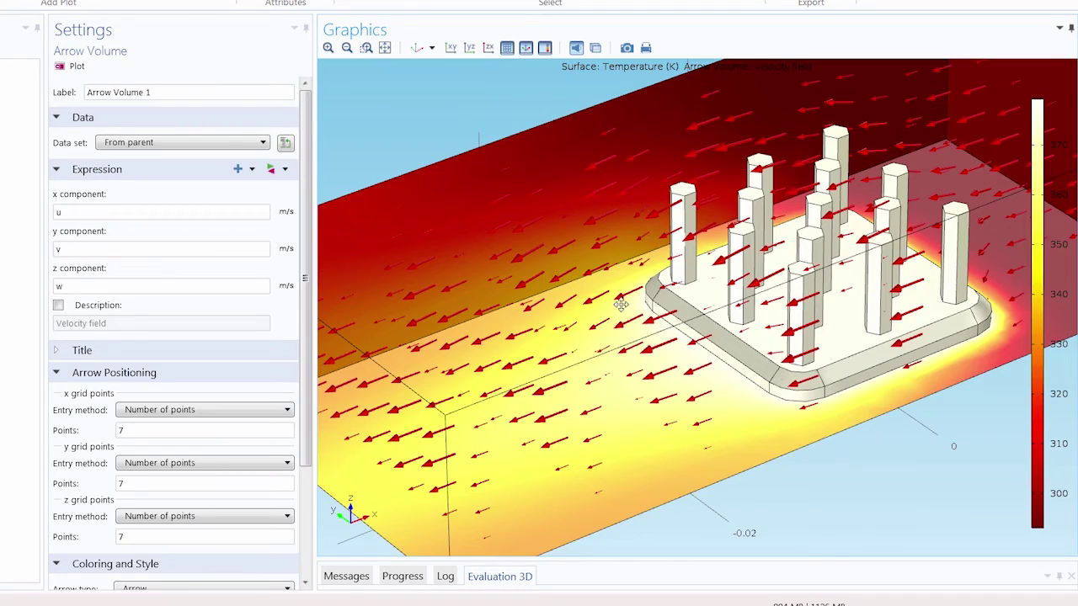
Set arrow positioning to 20 x points and 20 y points, with z entered by Coordinates.
mouse_move(621, 305)
mouse_down()
mouse_move(649, 283)
mouse_move(634, 301)
mouse_up()
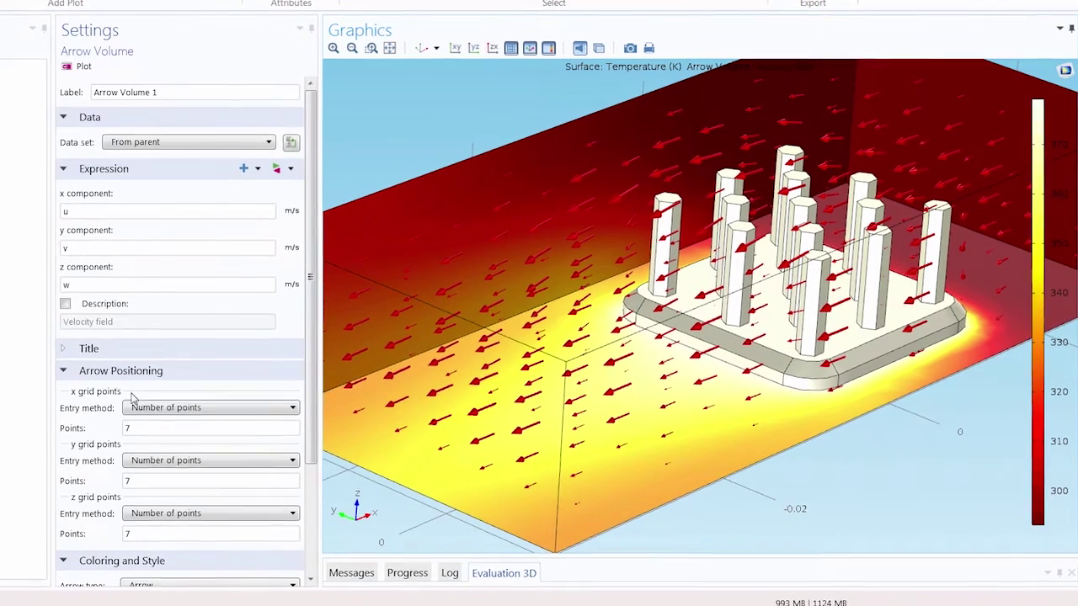
click(135, 375)
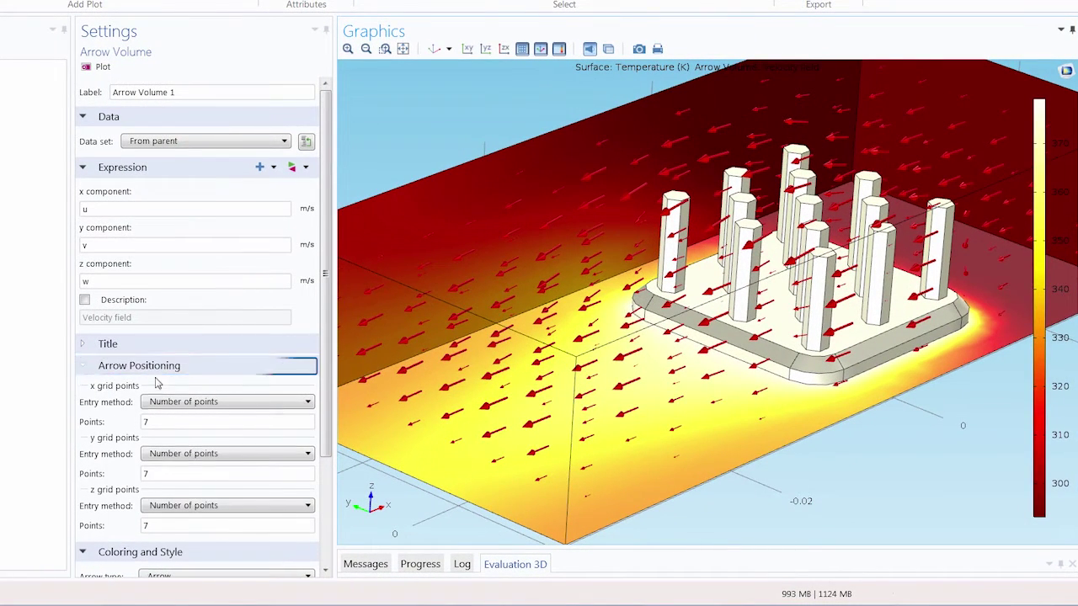
scroll(148, 371, down, 3)
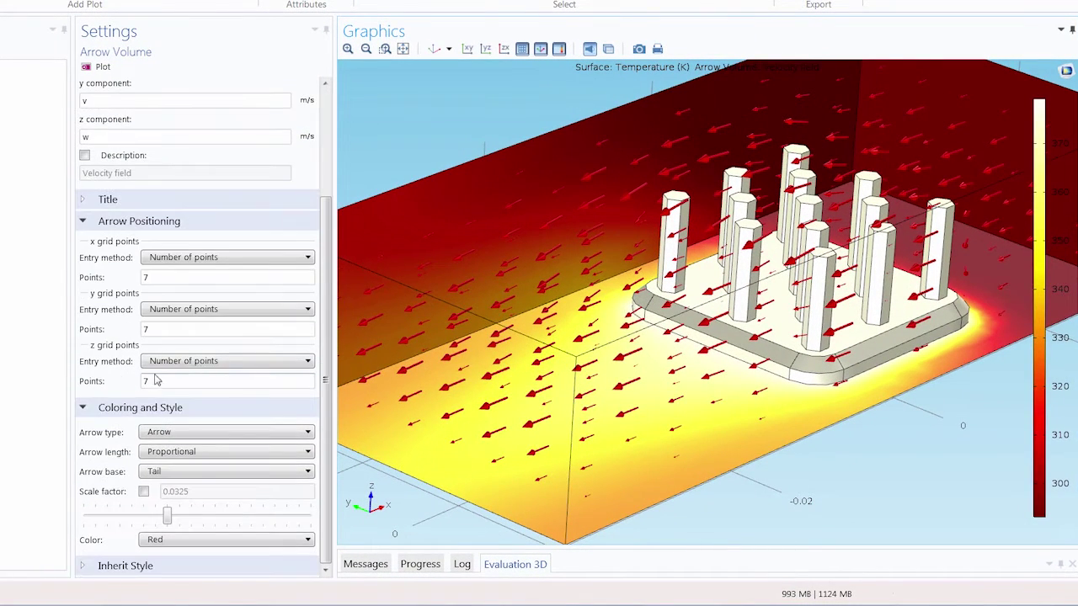
double_click(164, 279)
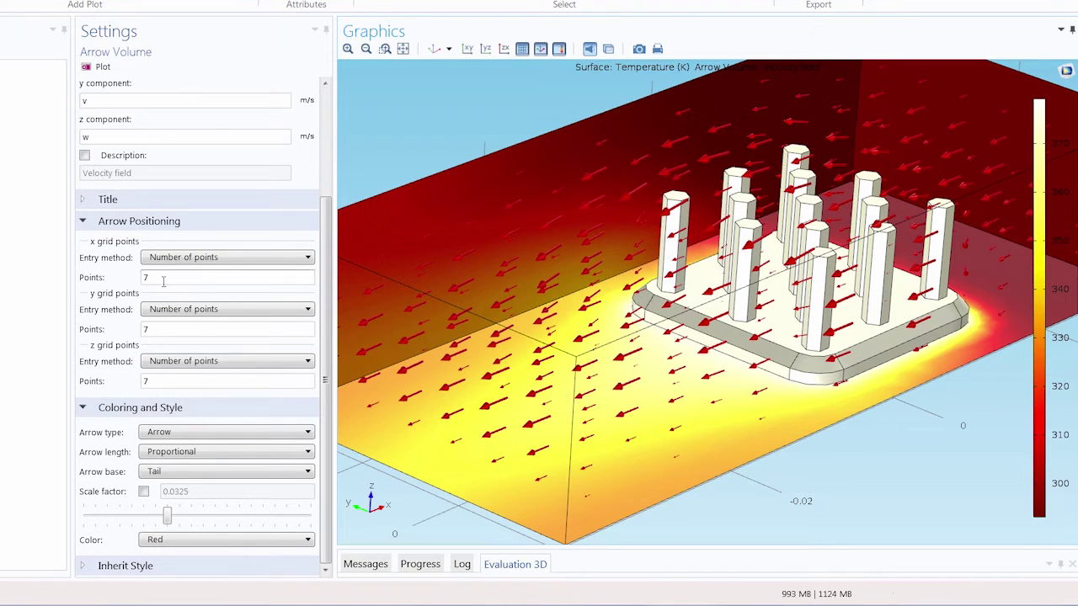
text(20)
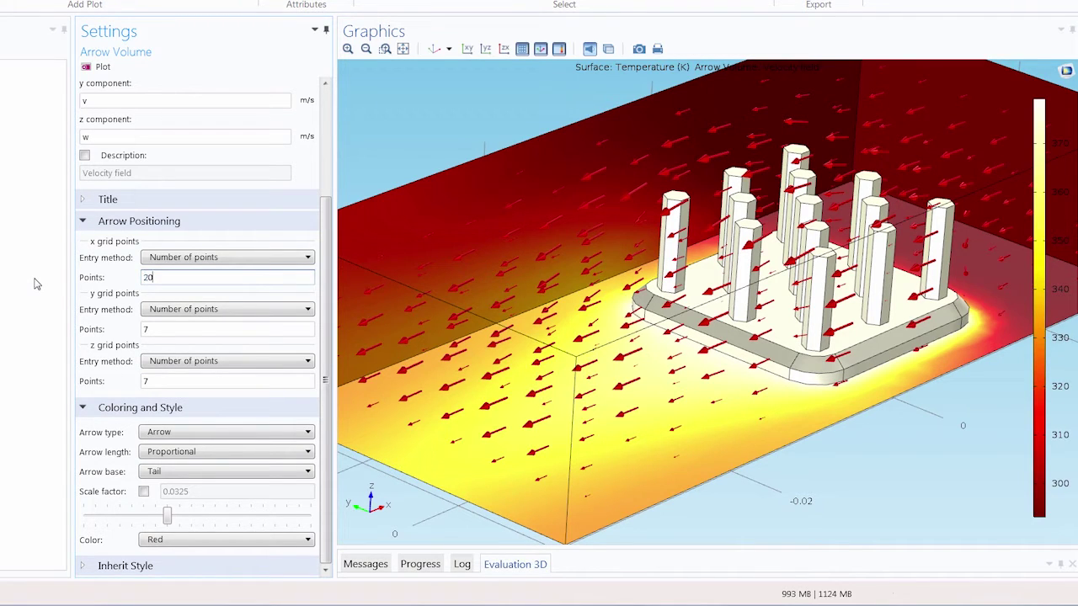
double_click(176, 328)
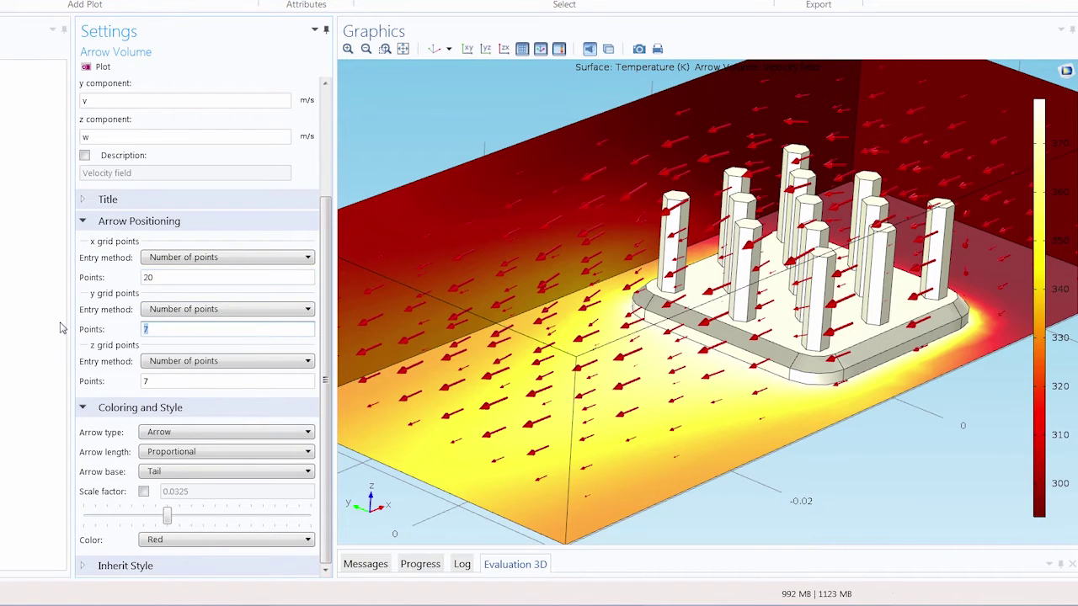
text(20)
click(174, 361)
click(168, 386)
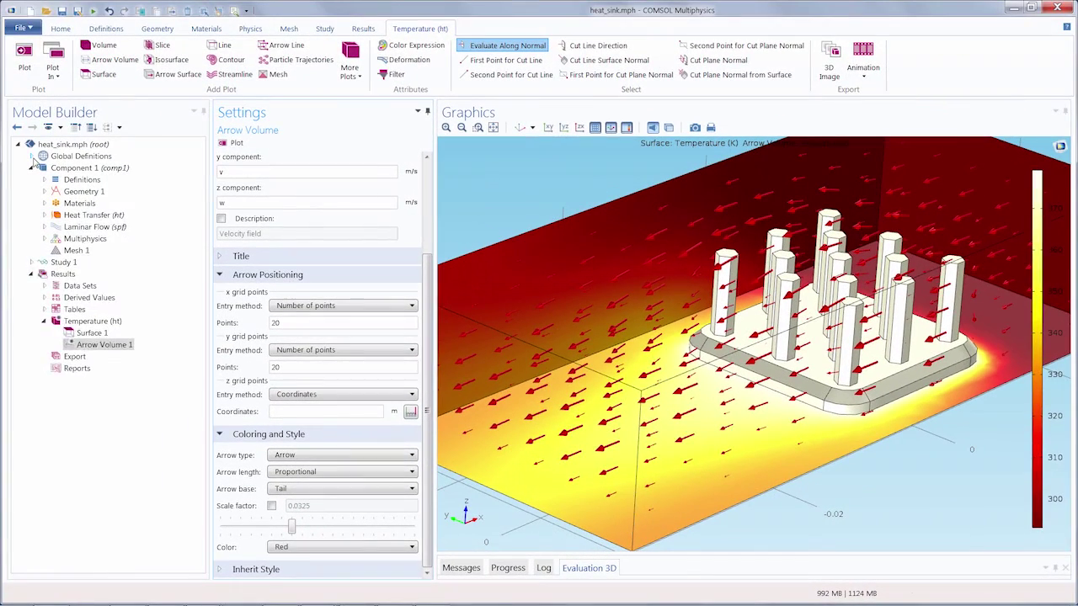
After checking the H_channel parameter, set the arrow z coordinate to H_channel/2 and replot.
click(31, 156)
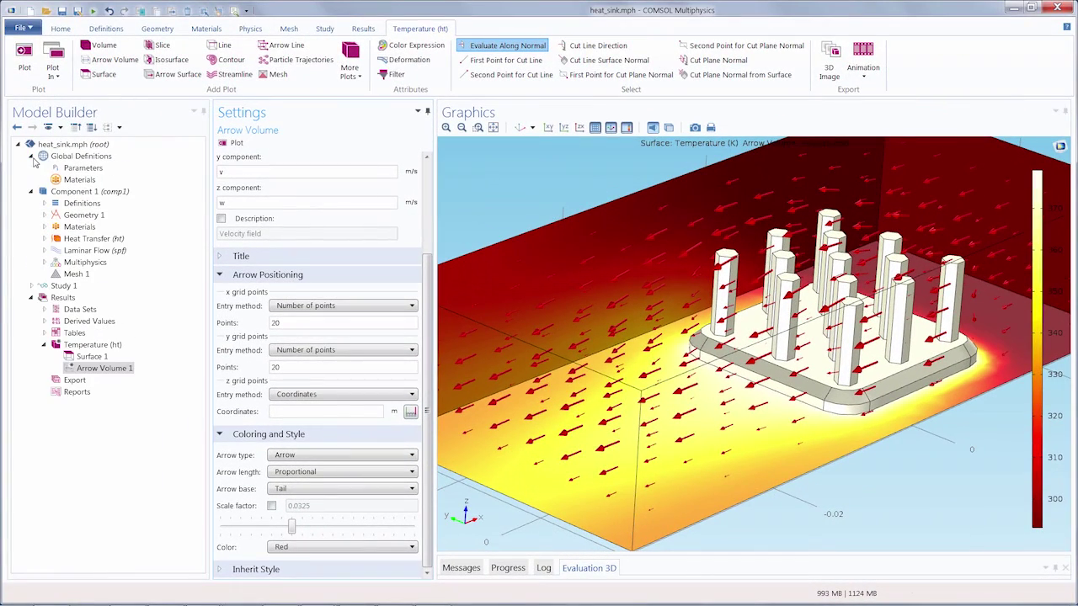
click(78, 169)
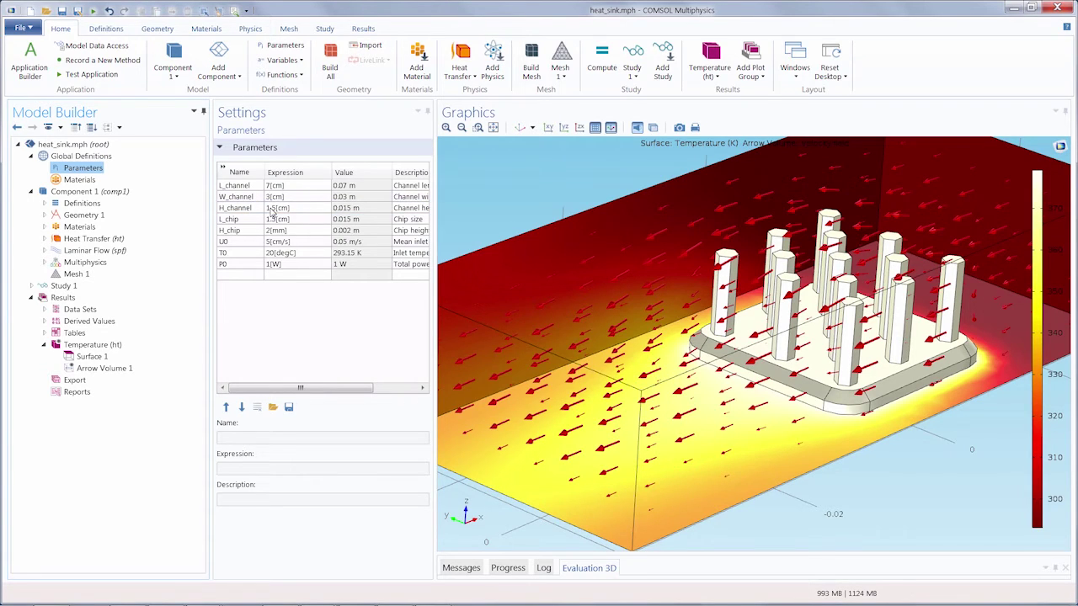
click(105, 369)
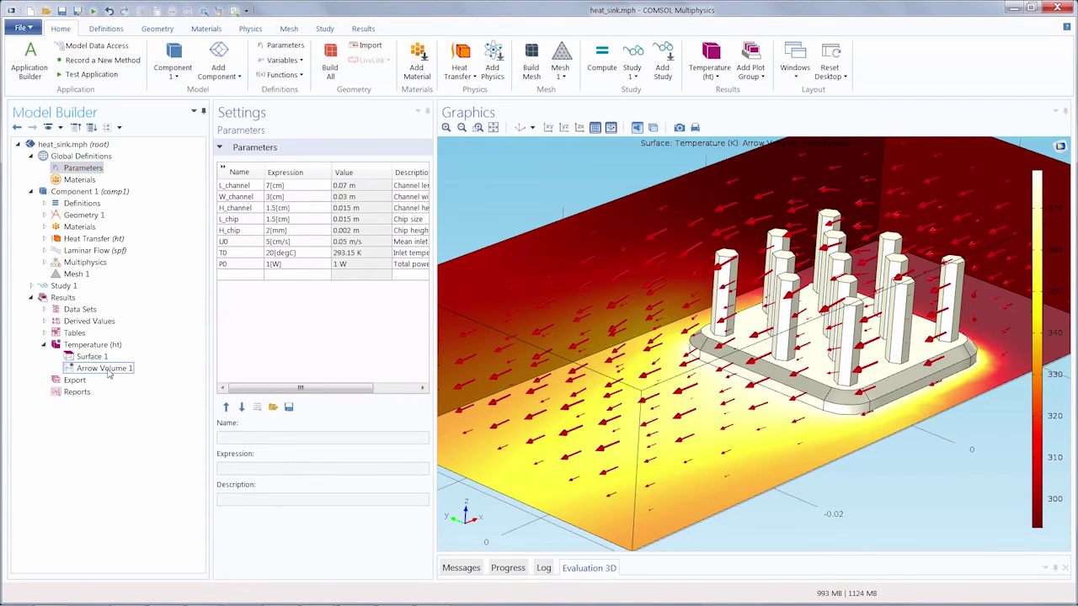
click(290, 536)
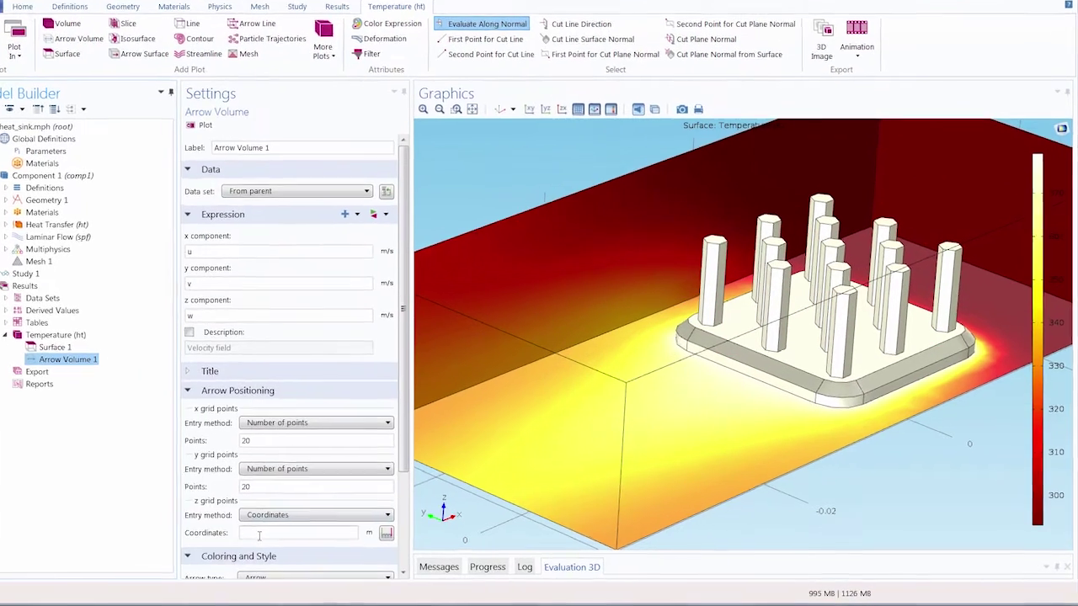
text(H)
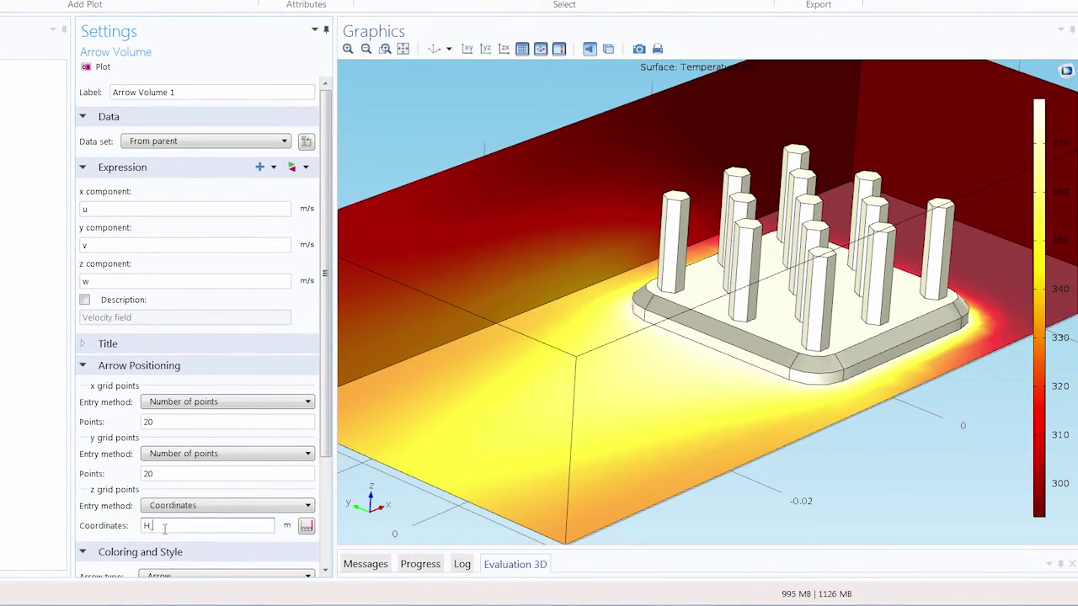
text(_channel/2)
click(100, 71)
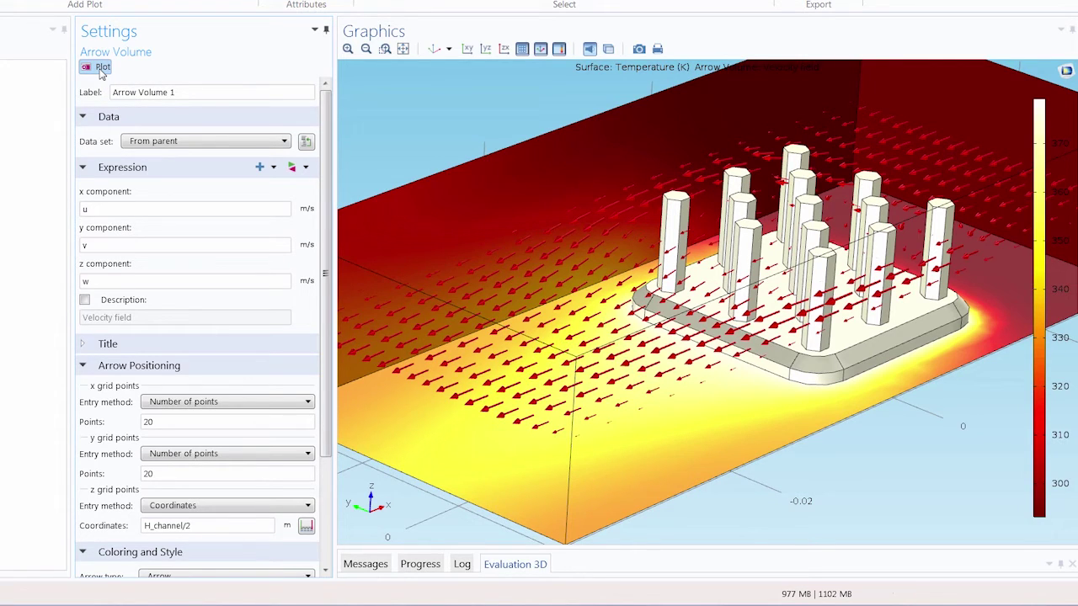
Switch the Graphics window to the xy-plane top view of the heat sink.
click(467, 50)
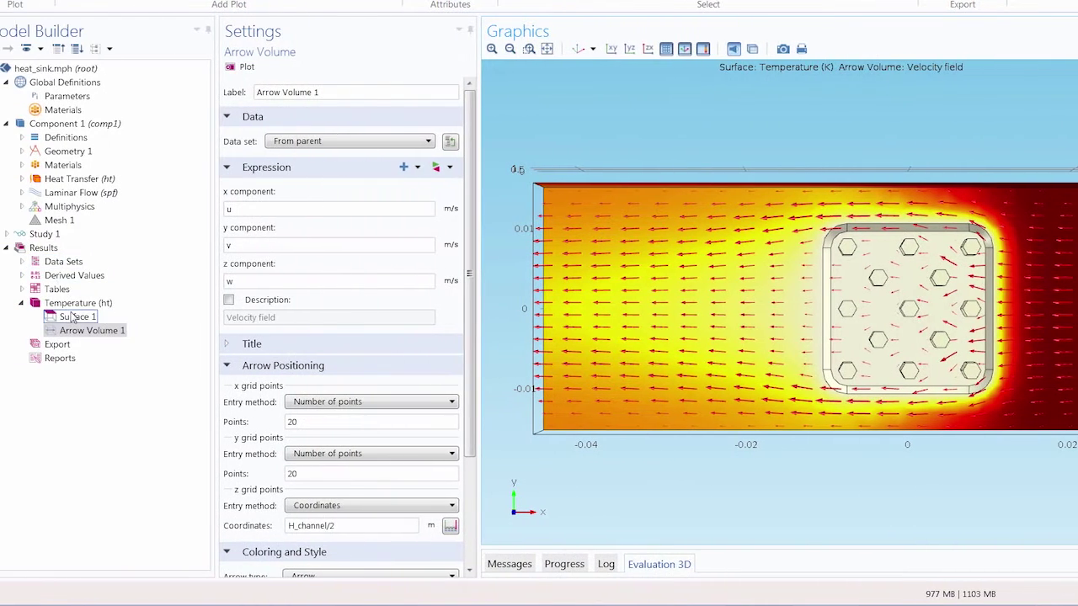
Set the Arrow Volume 1 coloring to Magenta.
click(74, 316)
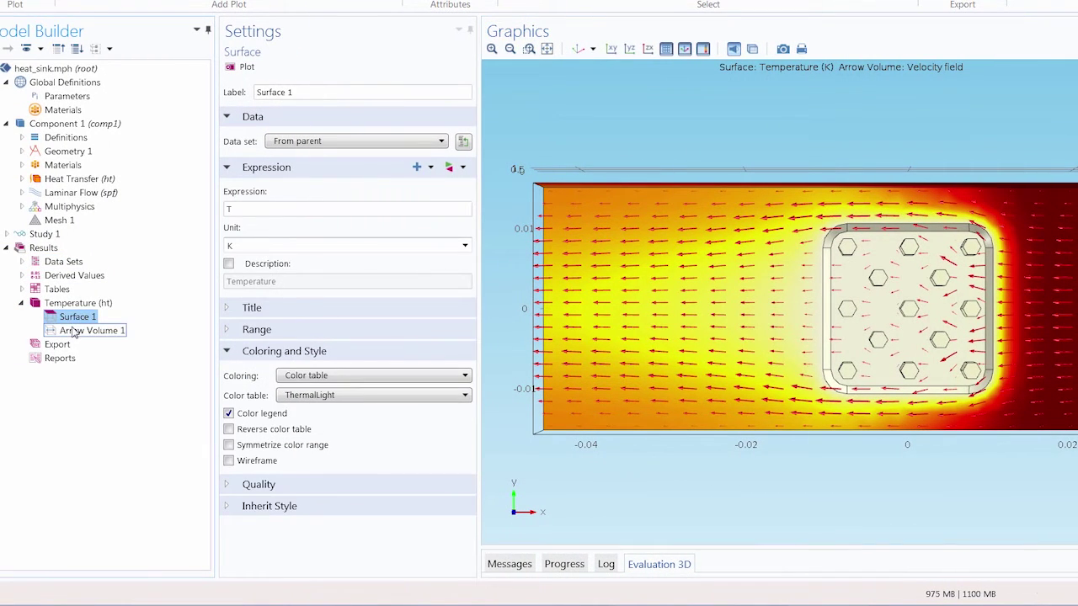
click(74, 331)
scroll(294, 494, down, 3)
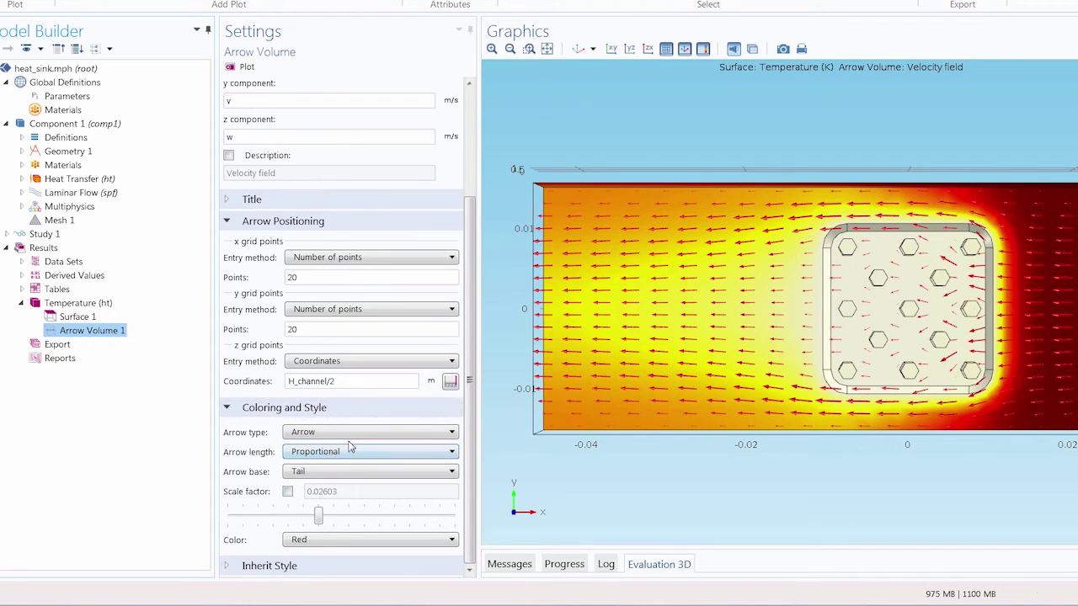
click(325, 540)
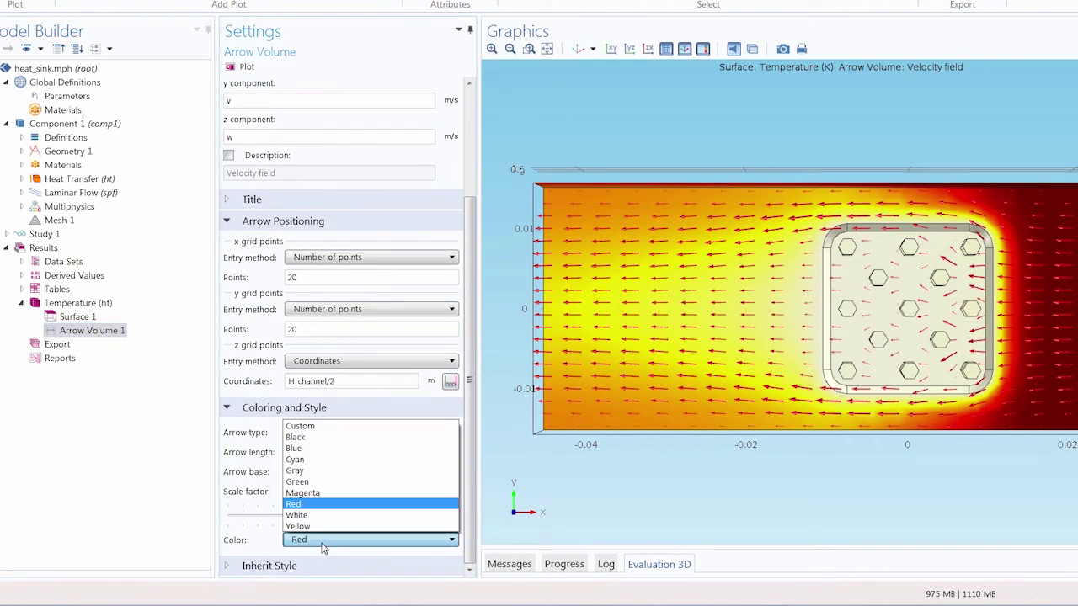
click(319, 493)
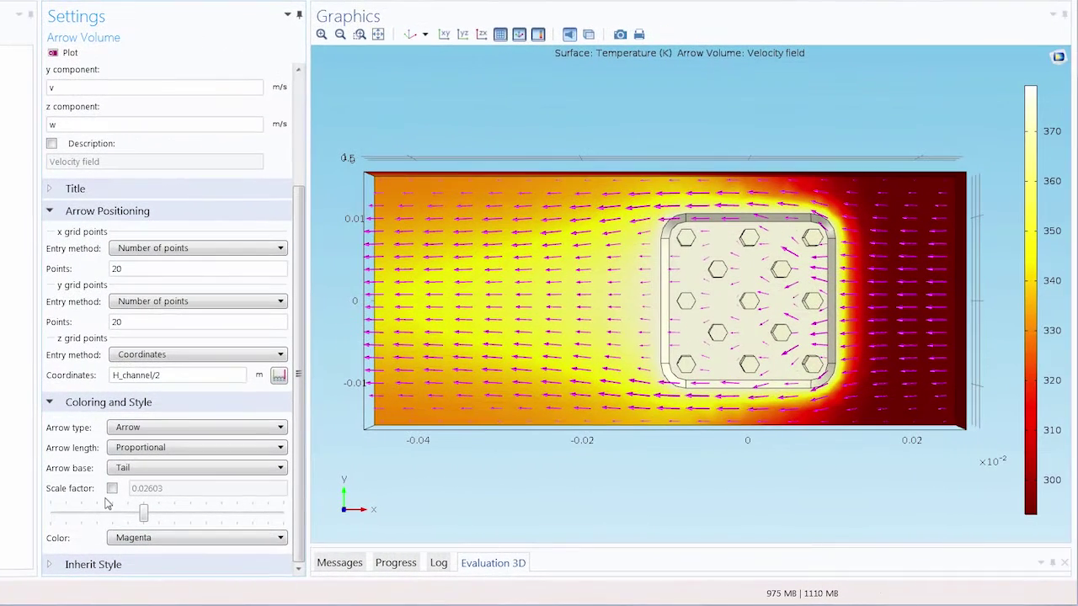
Enable the arrow scale factor at 0.025, trying Cone before keeping the Arrow type.
click(113, 492)
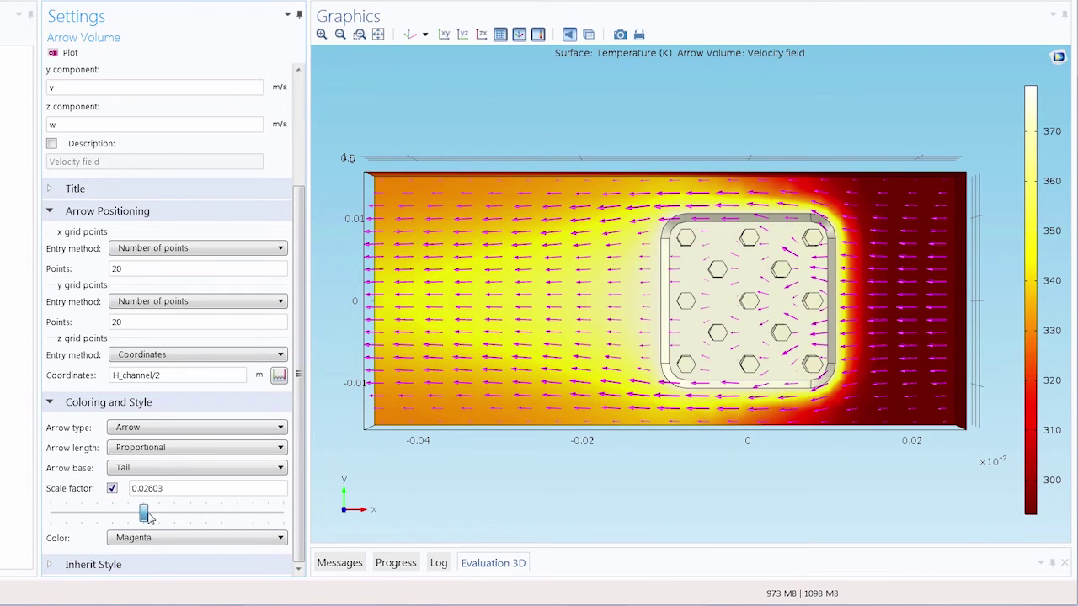
mouse_move(144, 514)
mouse_down()
mouse_move(159, 514)
mouse_move(134, 523)
mouse_up()
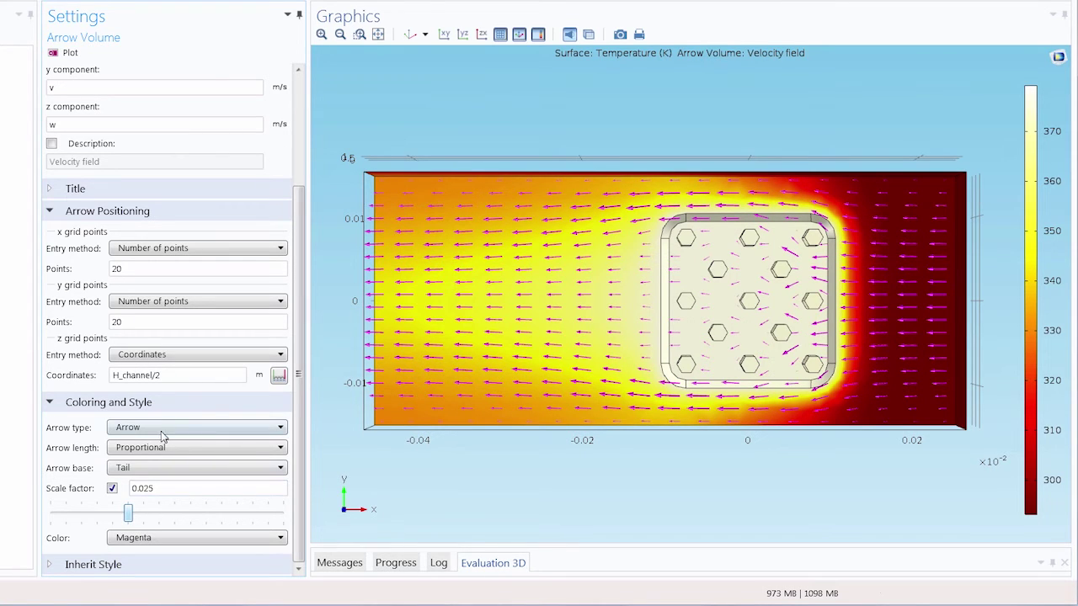
click(160, 430)
click(149, 449)
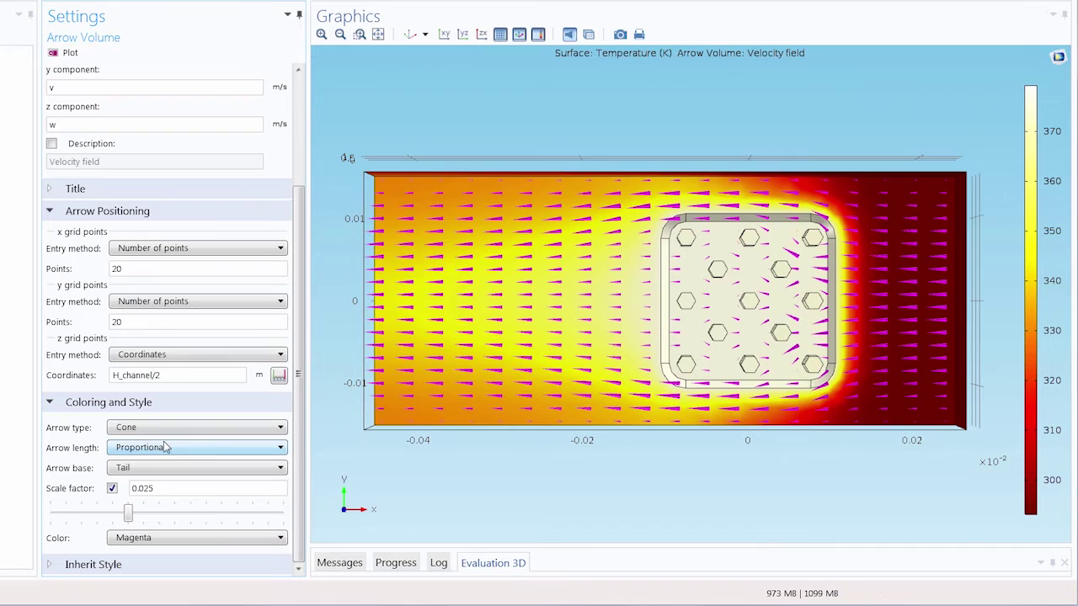
click(155, 430)
click(148, 449)
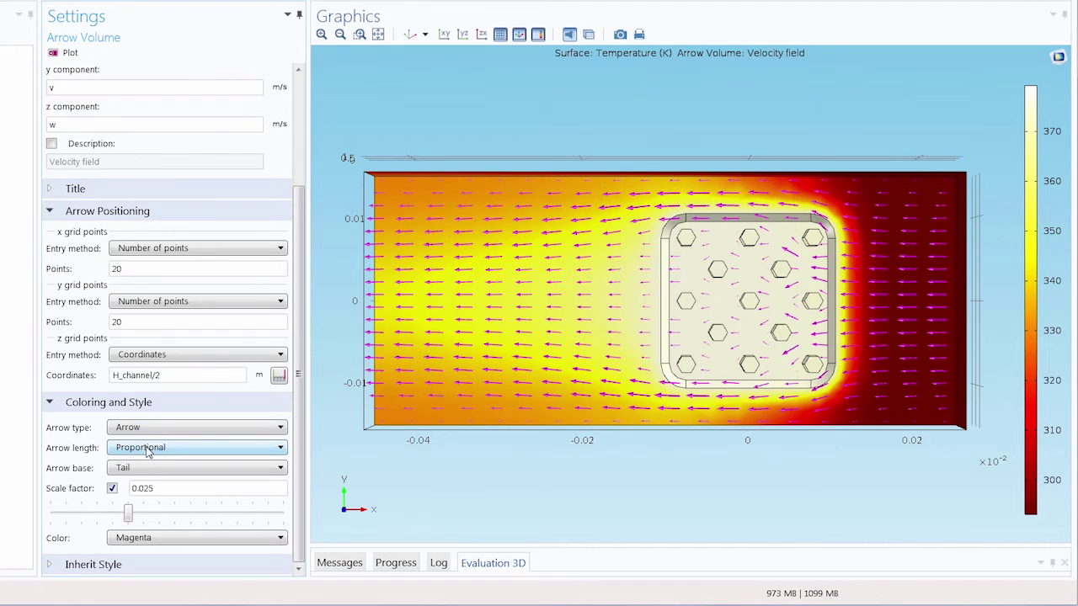
Keep Proportional arrow length and, after trying Head, set the arrow base to Tail.
click(147, 449)
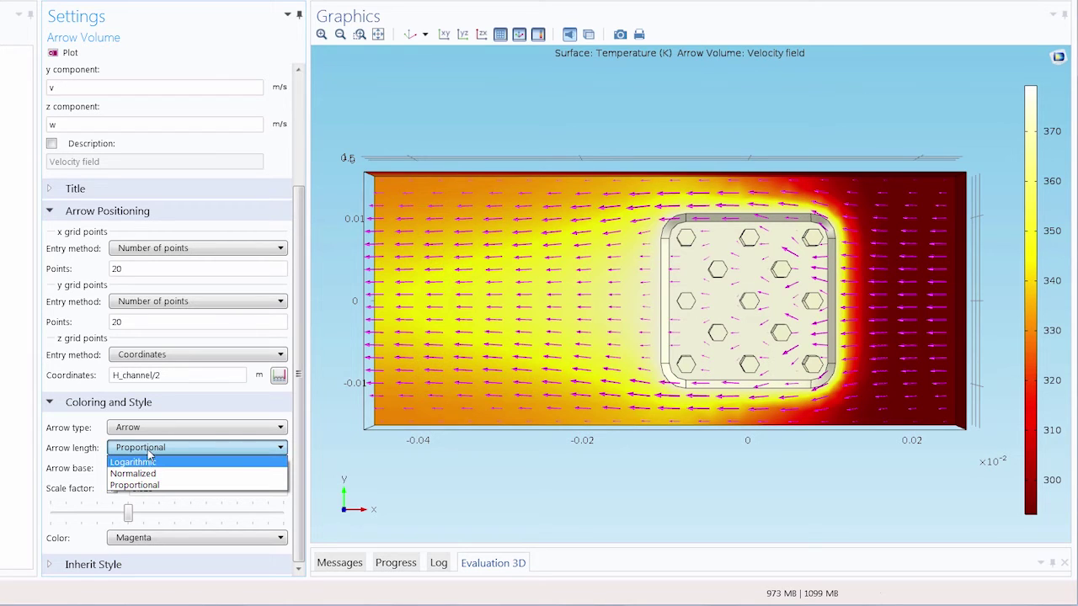
click(150, 453)
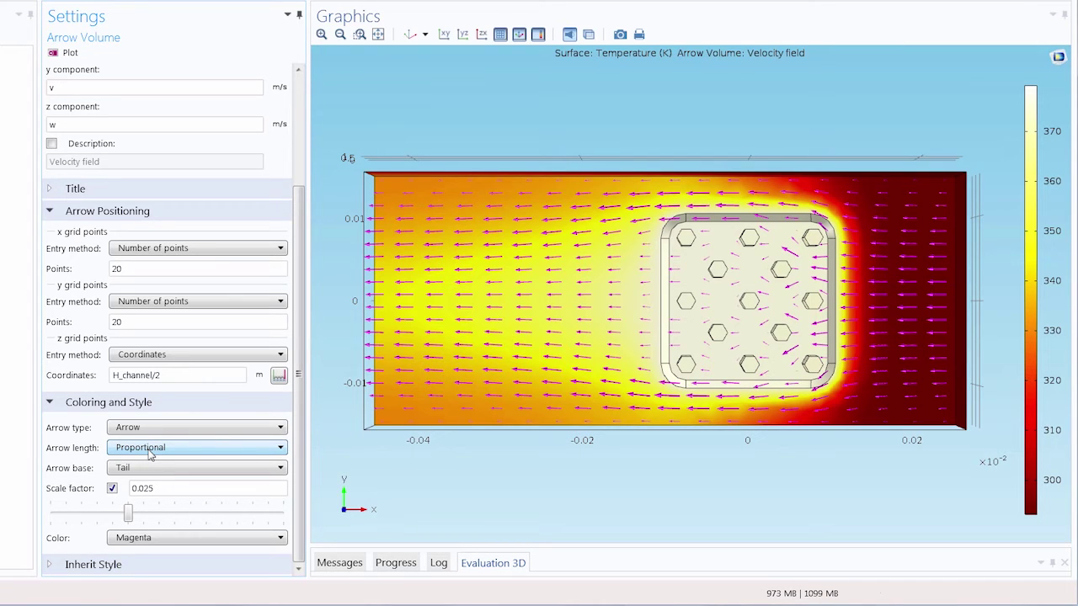
click(139, 472)
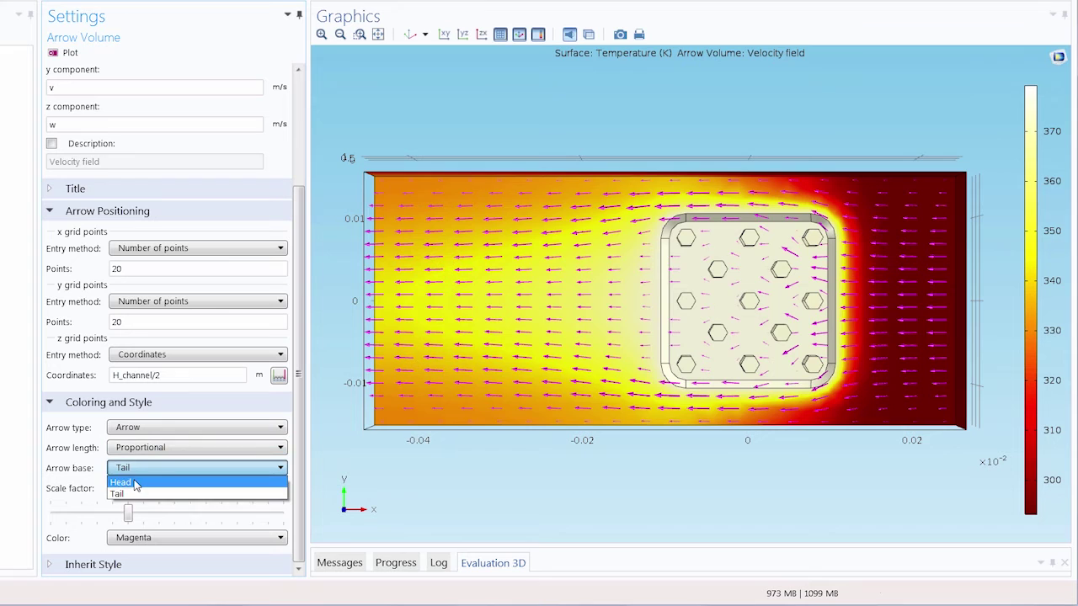
click(134, 484)
click(140, 470)
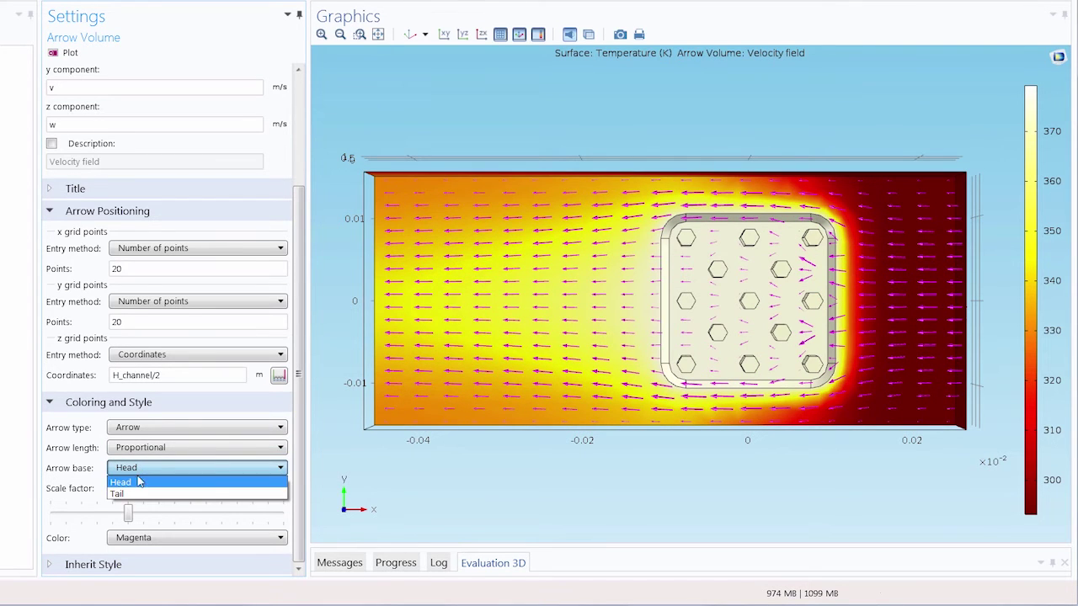
click(122, 494)
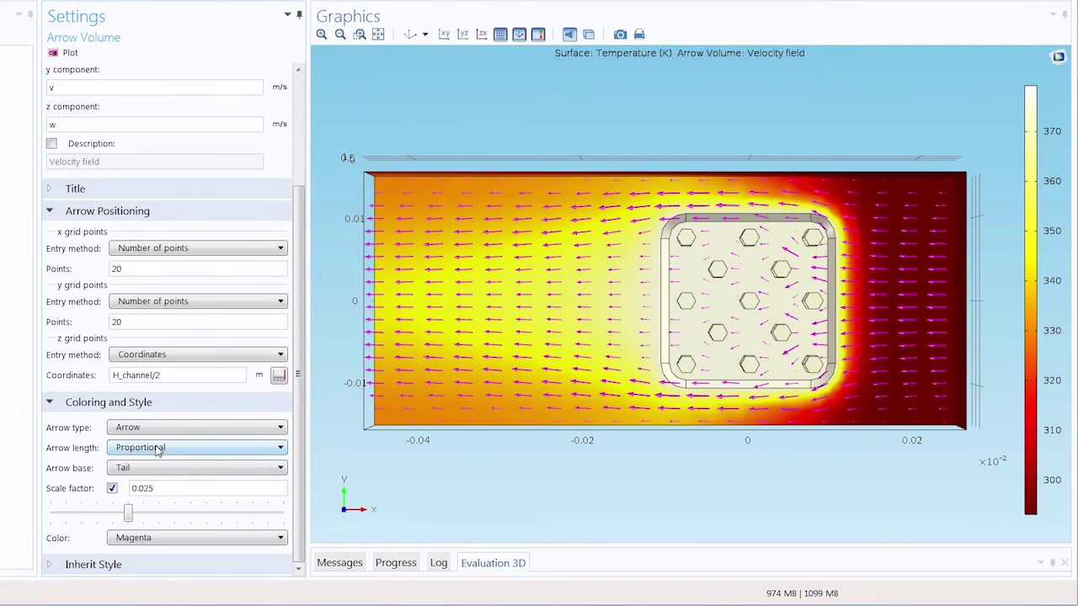
scroll(510, 374, up, 3)
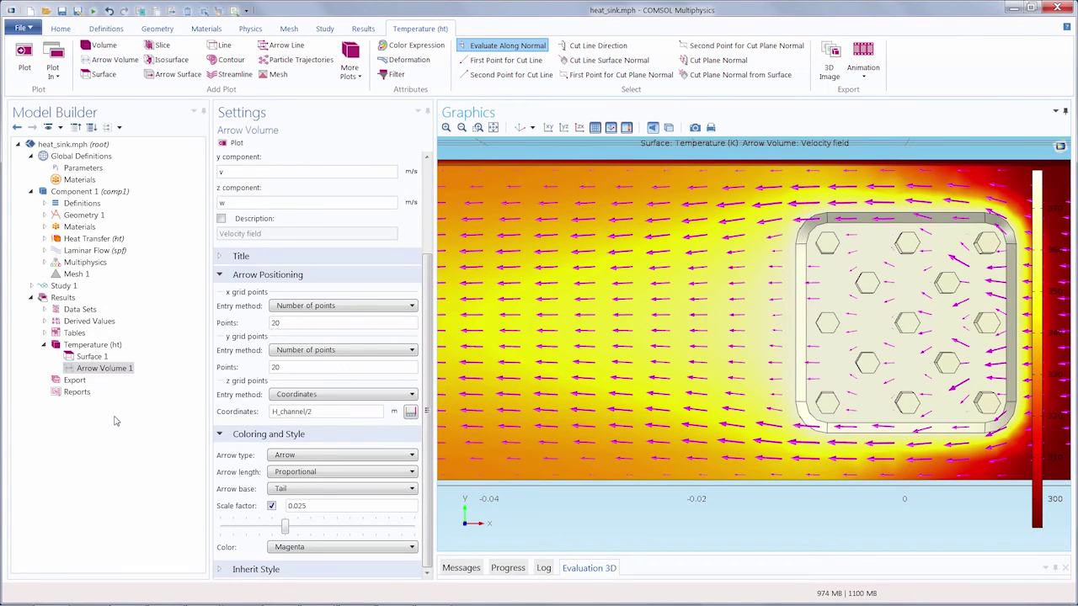
Add Color Expression 1 to Arrow Volume 1, coloring arrows by temperature T with Rainbow.
right_click(125, 371)
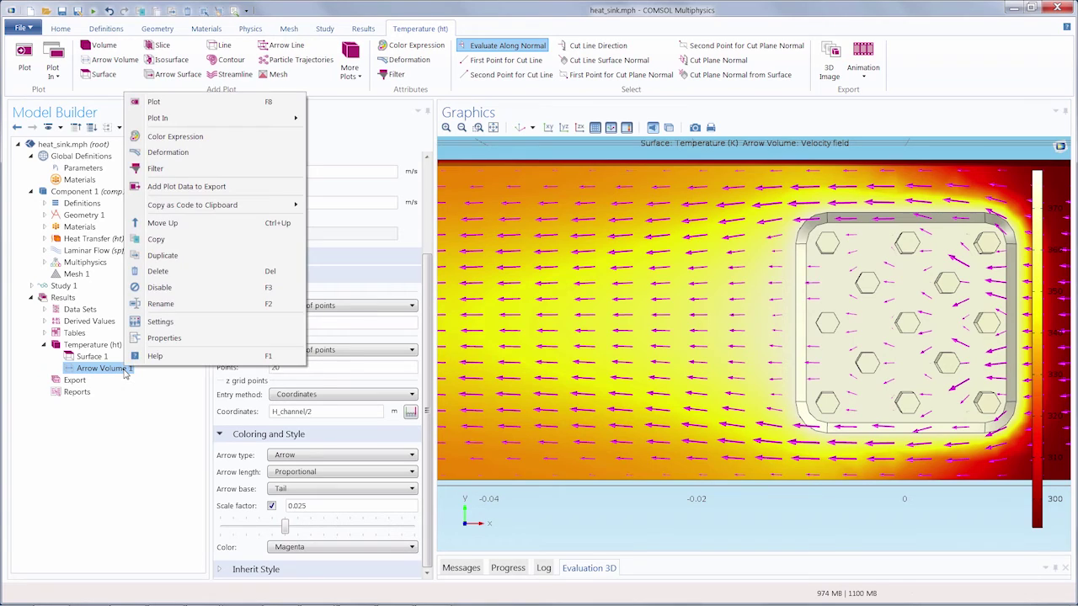
click(191, 140)
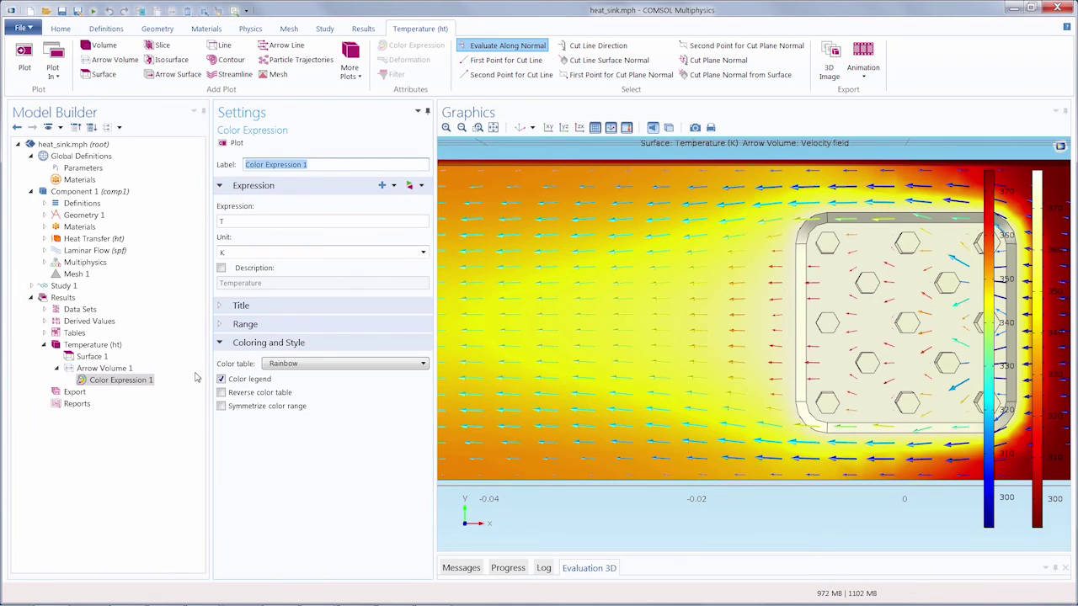
Change Color Expression 1 to spf.U velocity magnitude and replot.
click(420, 188)
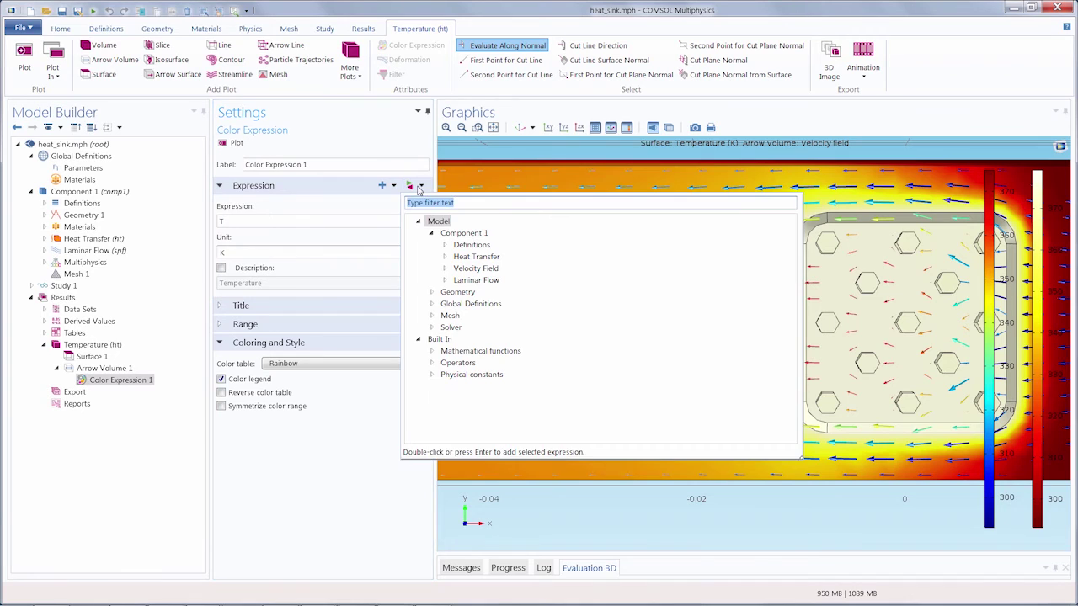
click(445, 282)
scroll(516, 403, down, 2)
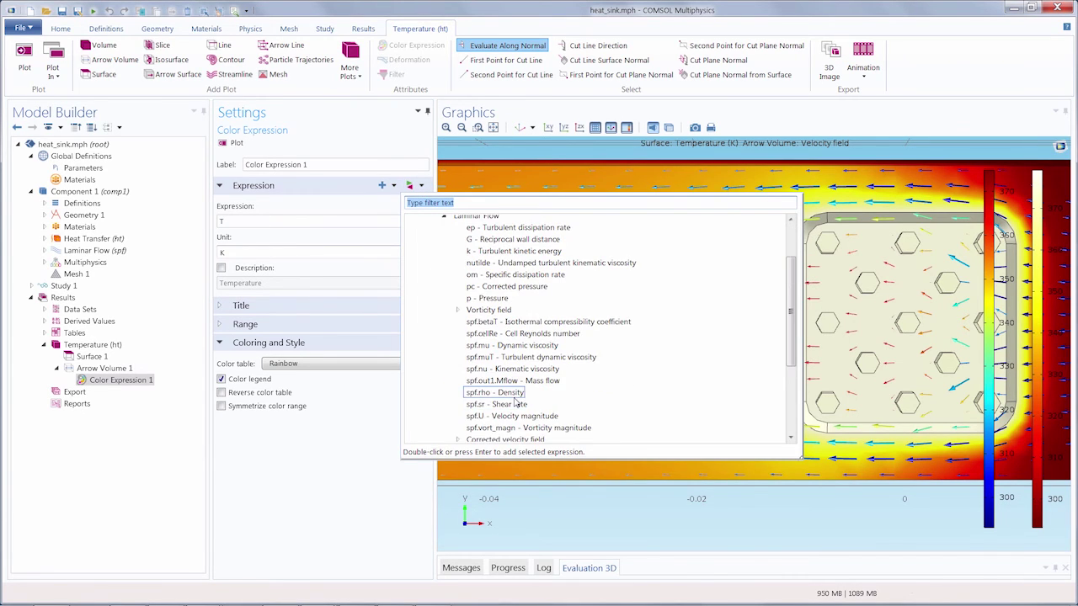
scroll(515, 400, down, 1)
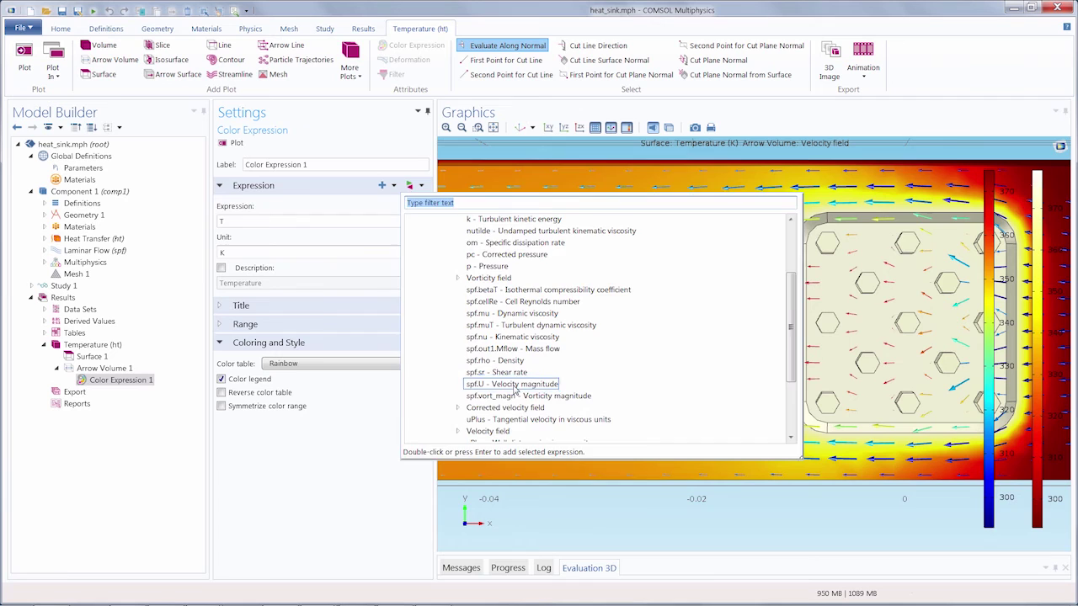
double_click(515, 385)
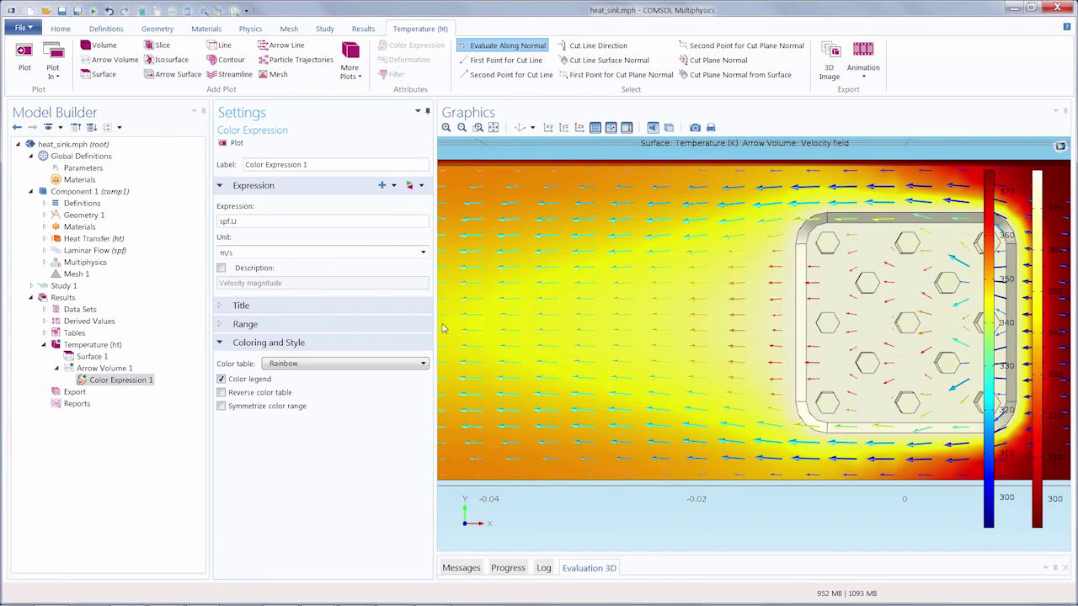
click(235, 144)
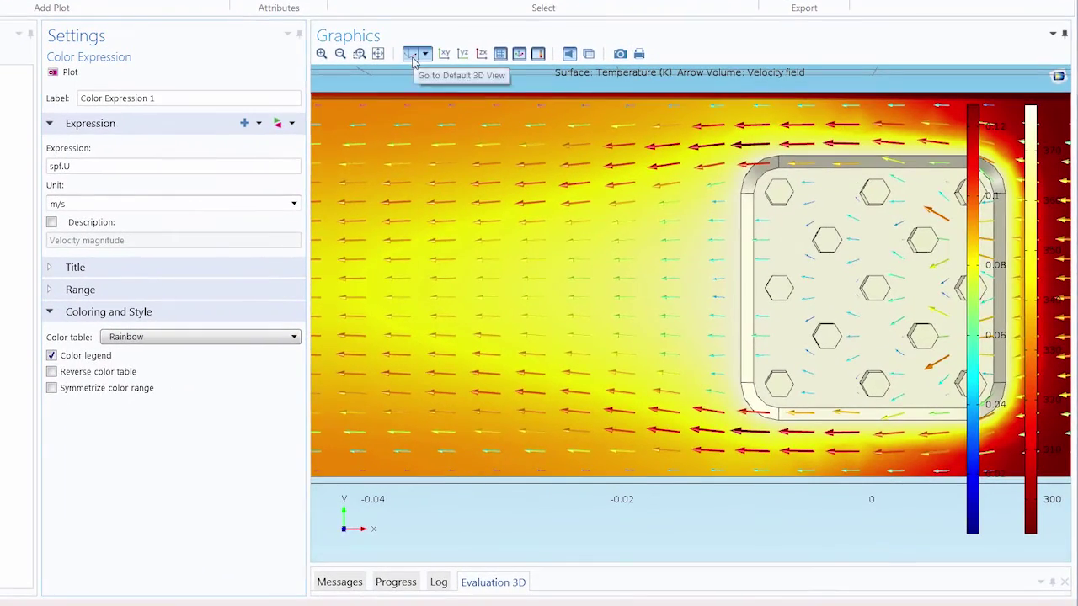
Return to the default 3D view and tilt the heat sink slightly to show the velocity arrows over the temperature surface.
click(412, 55)
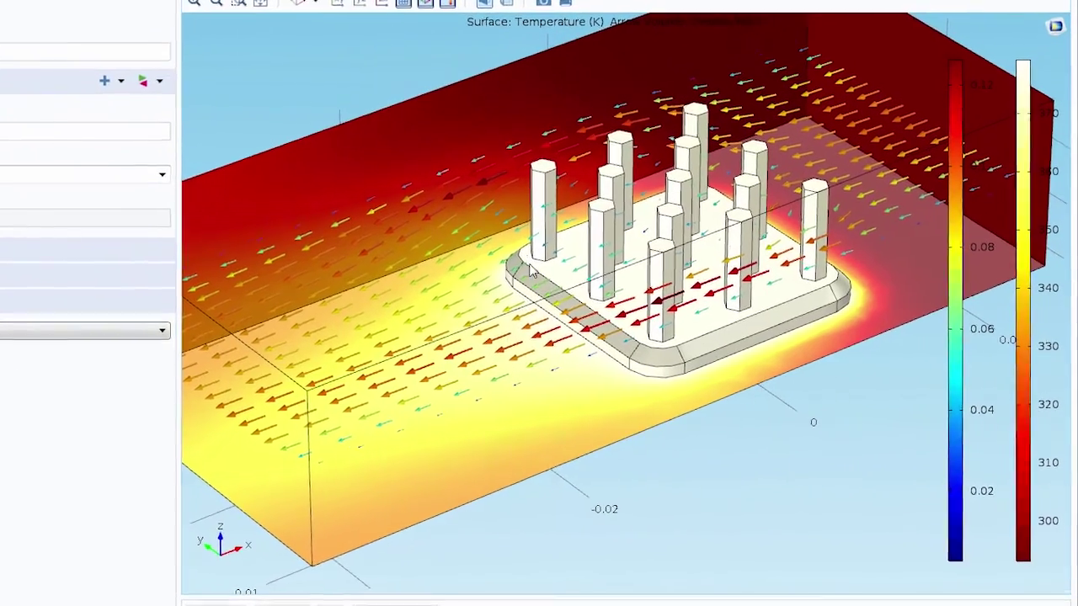
drag(499, 274, 497, 247)
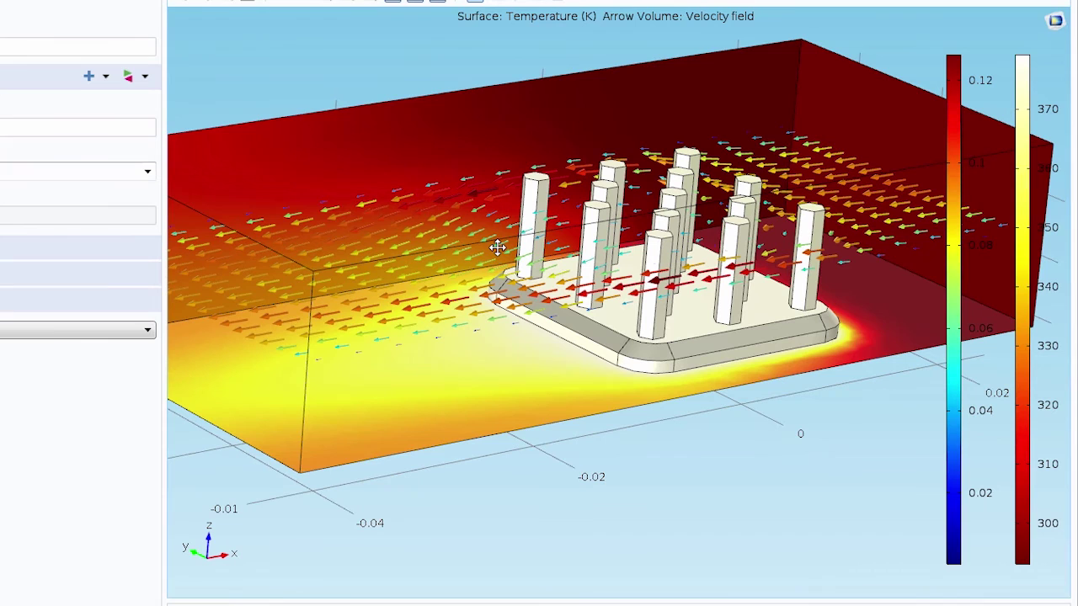